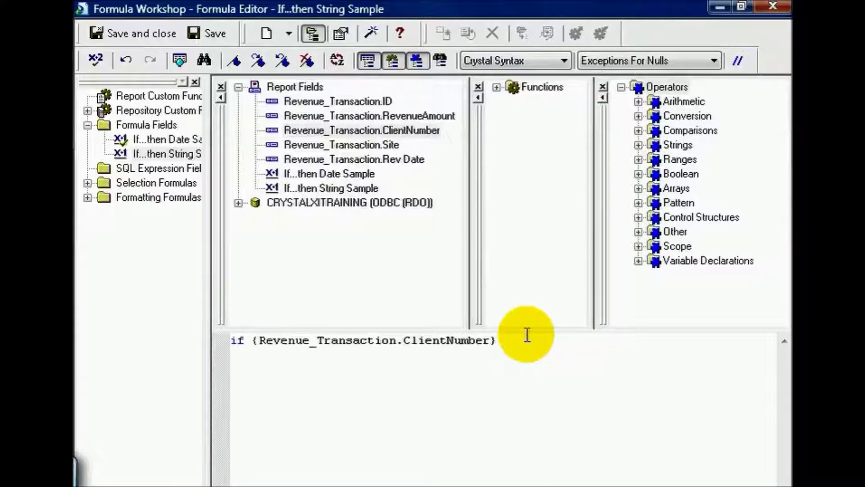
Complete the first ClientNumber condition with startswith 'A' and have it return 'A List Clients'
text(startswith)
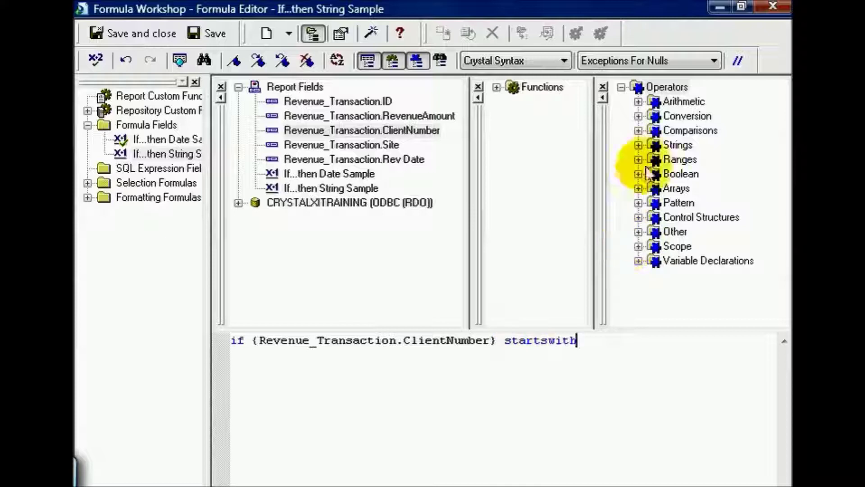
click(638, 204)
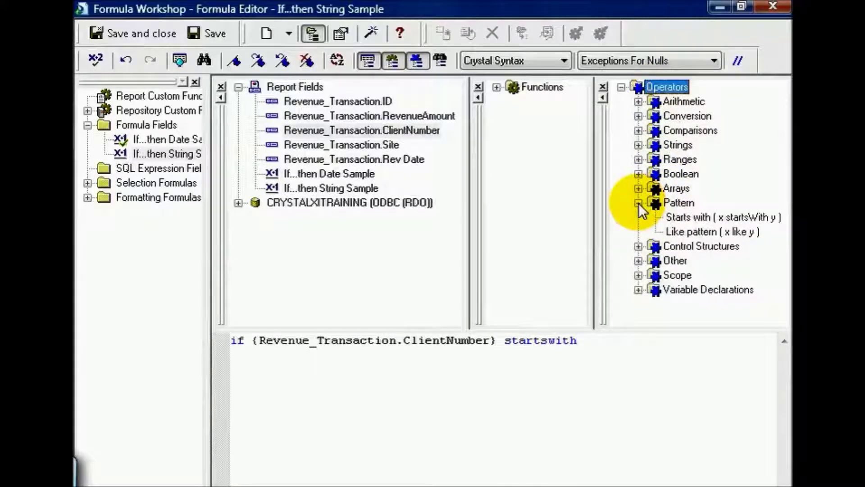
click(593, 339)
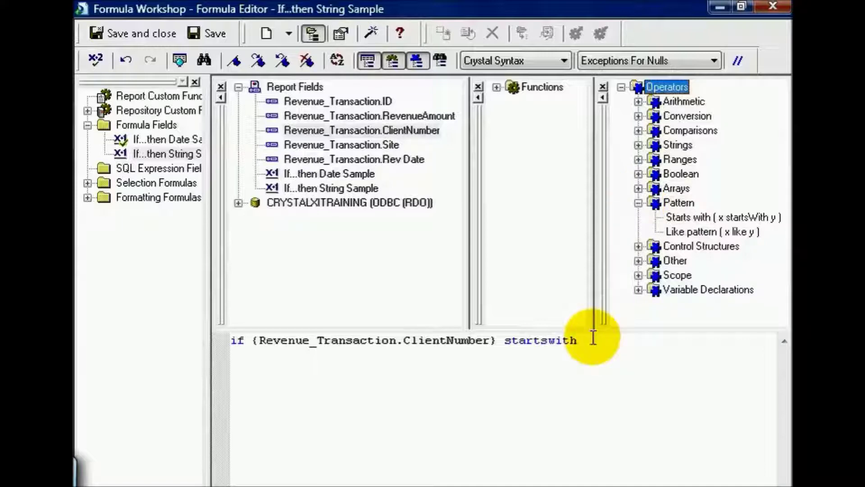
text('A' then)
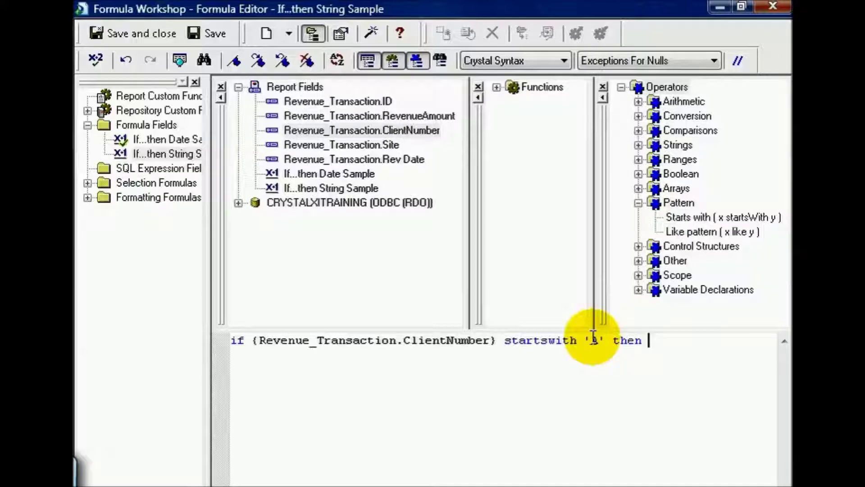
text('A List Cli)
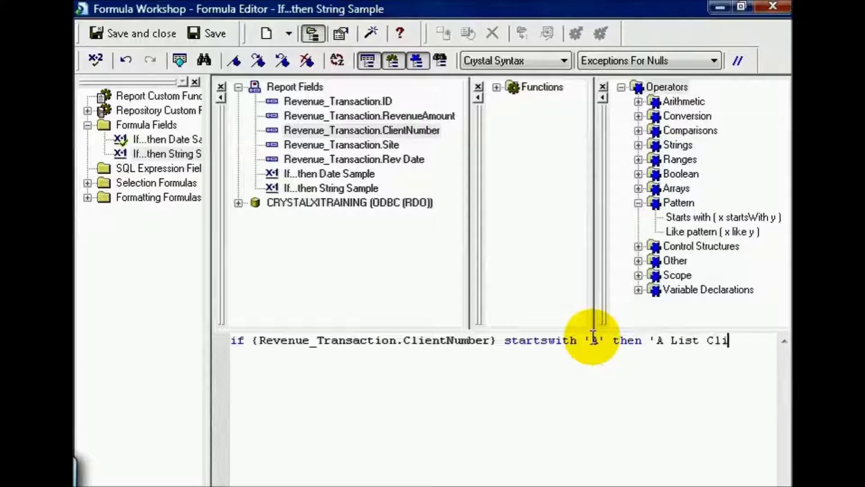
text(ents')
Add an else-if branch returning 'B List Clients' for ClientNumber values starting with 'B', and a final else returning 'No List'
key(Return)
text(else)
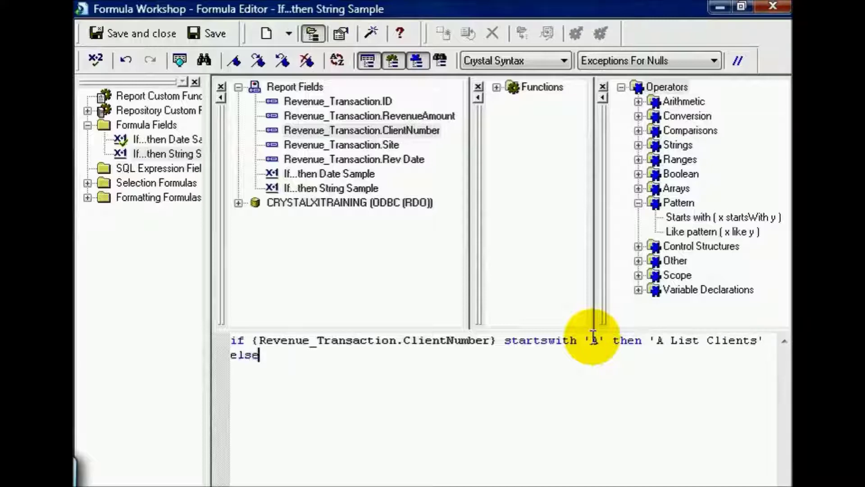
key(Return)
text(if)
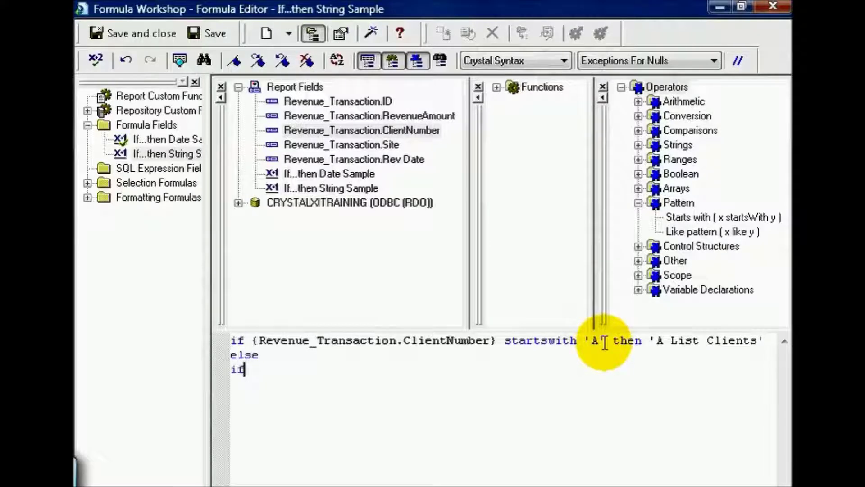
double_click(410, 130)
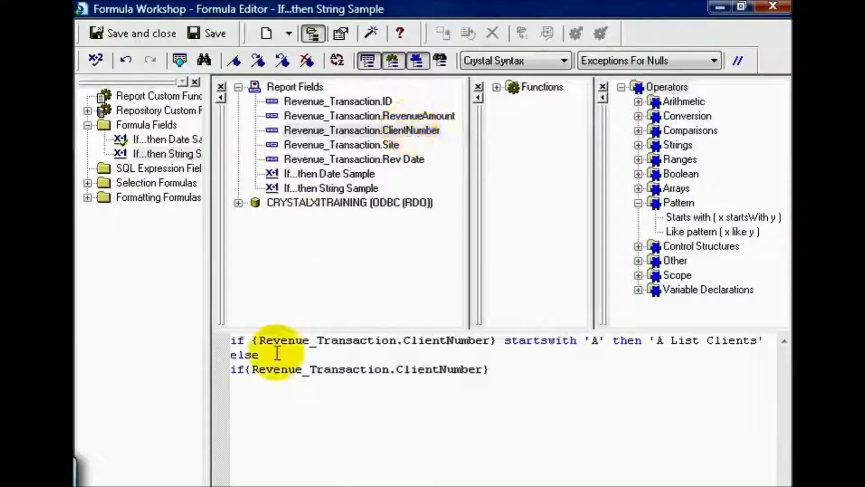
click(521, 363)
text(startw)
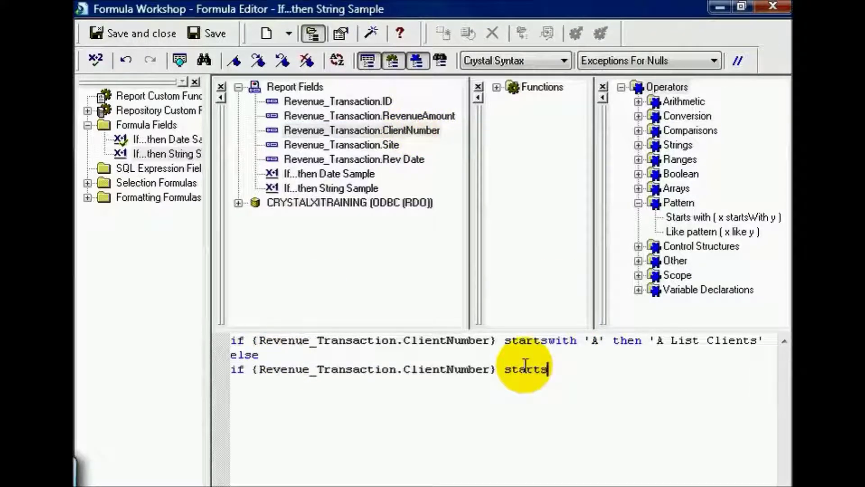
text( with 'B' then )
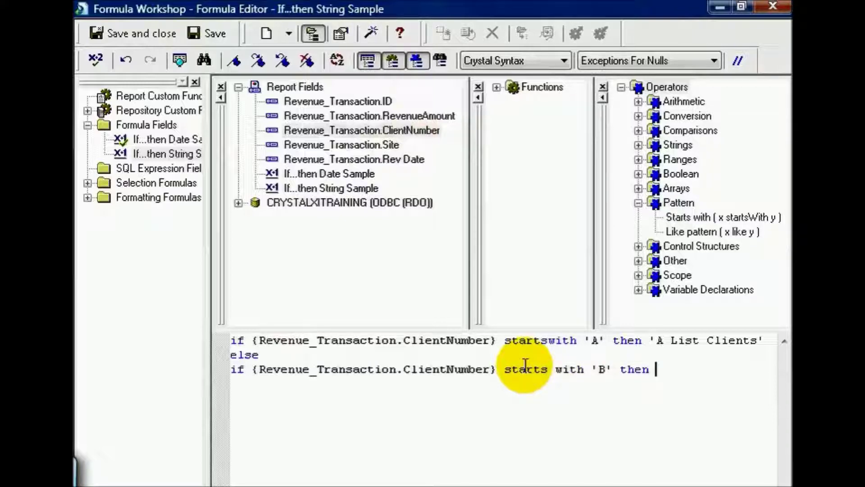
text('B List )
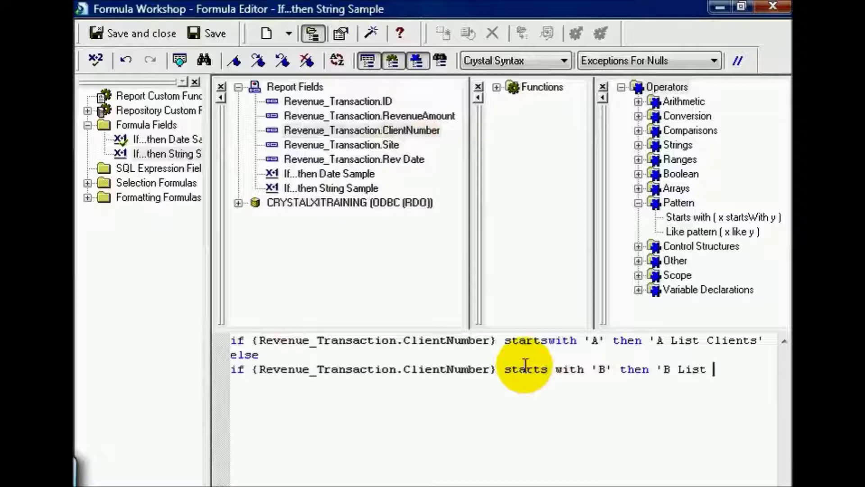
text(Clients')
key(Return)
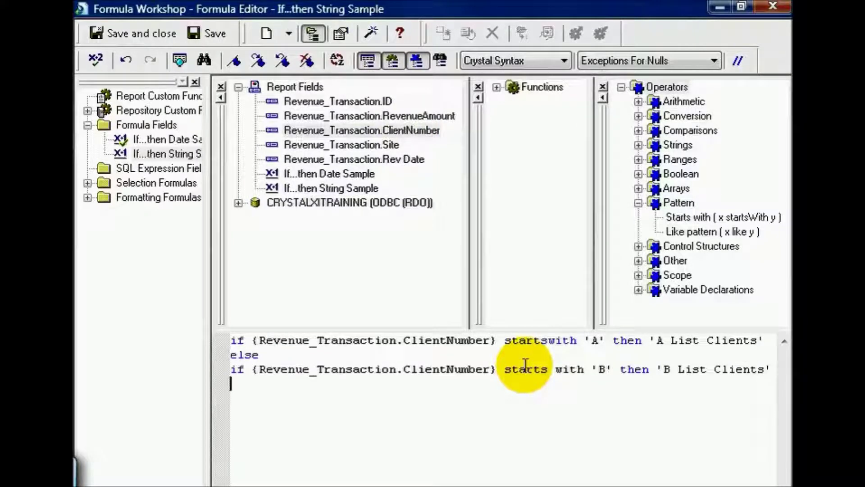
text(else )
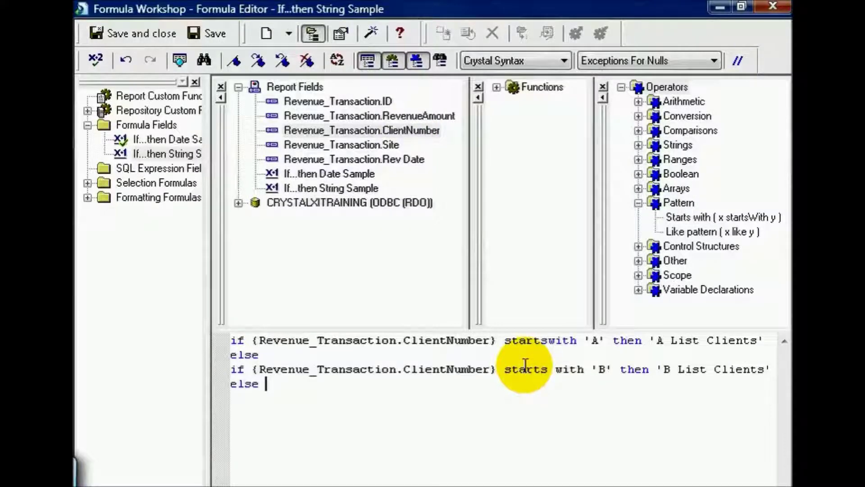
text('No List')
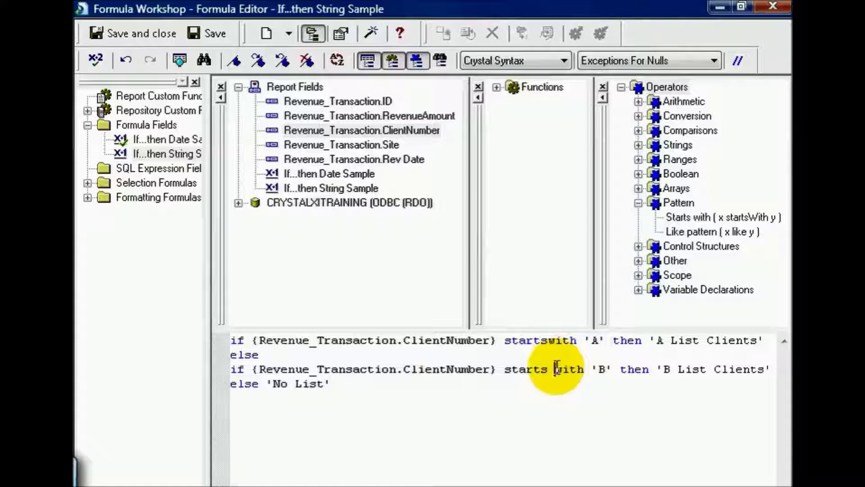
Check the formula's syntax, correct the operator in the 'B' condition to startswith, and save and close the formula
click(99, 59)
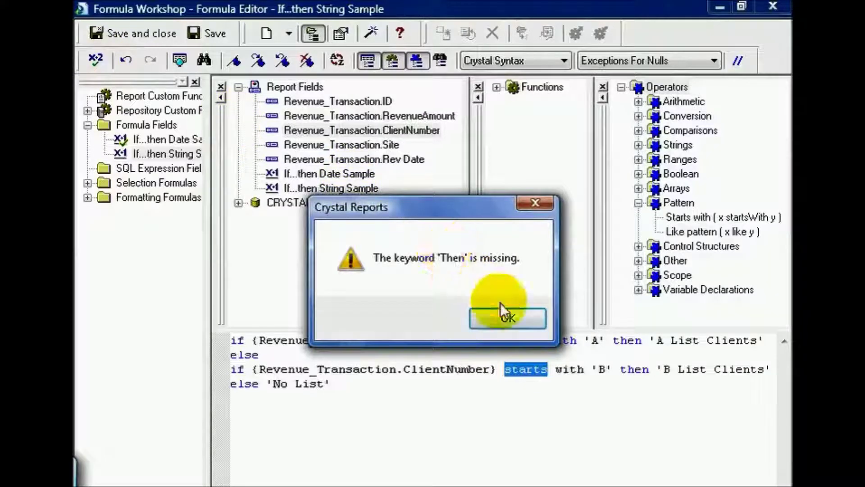
click(512, 316)
click(558, 371)
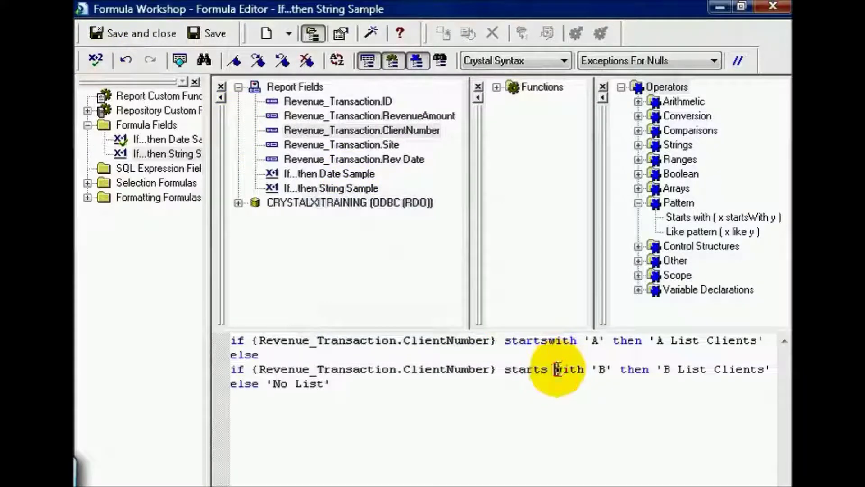
key(BackSpace)
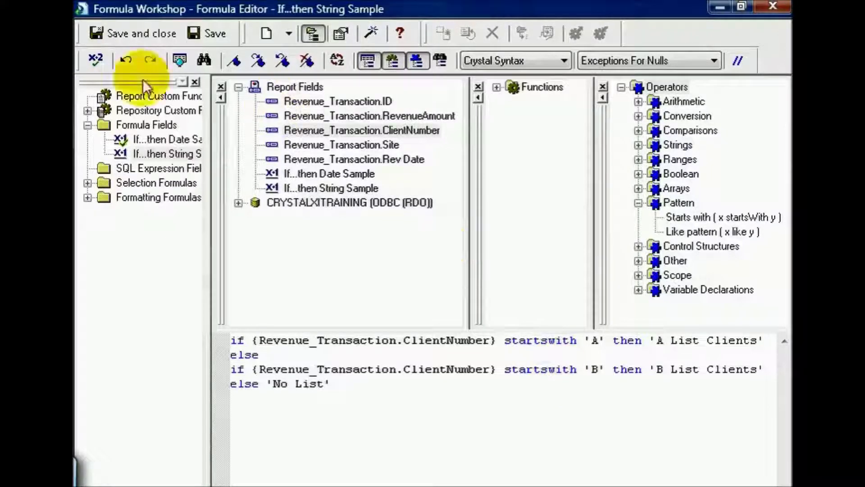
click(96, 61)
click(474, 318)
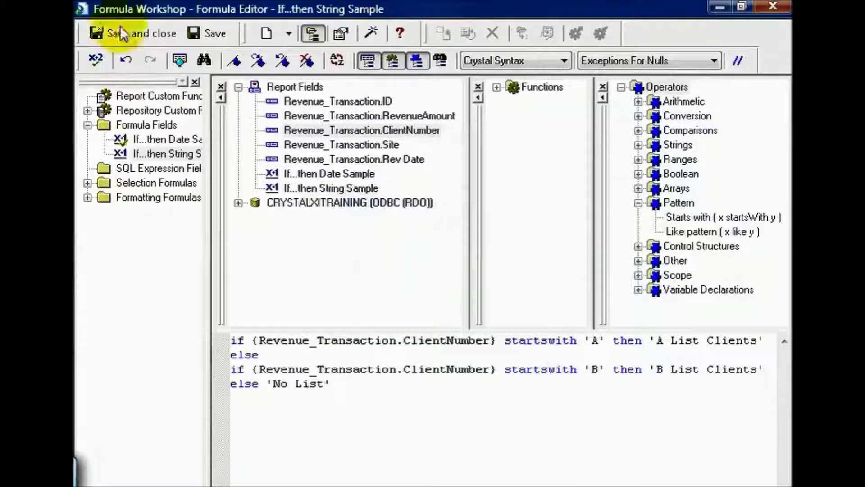
click(129, 36)
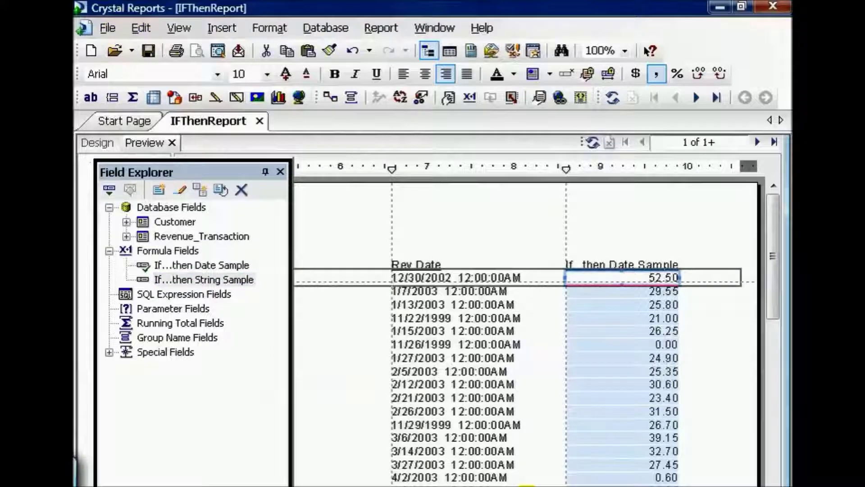
Place the If...then String Sample formula field in the details row between Site and Rev Date, and close the field list
drag(525, 485, 396, 482)
drag(169, 284, 452, 277)
drag(231, 170, 354, 180)
click(354, 180)
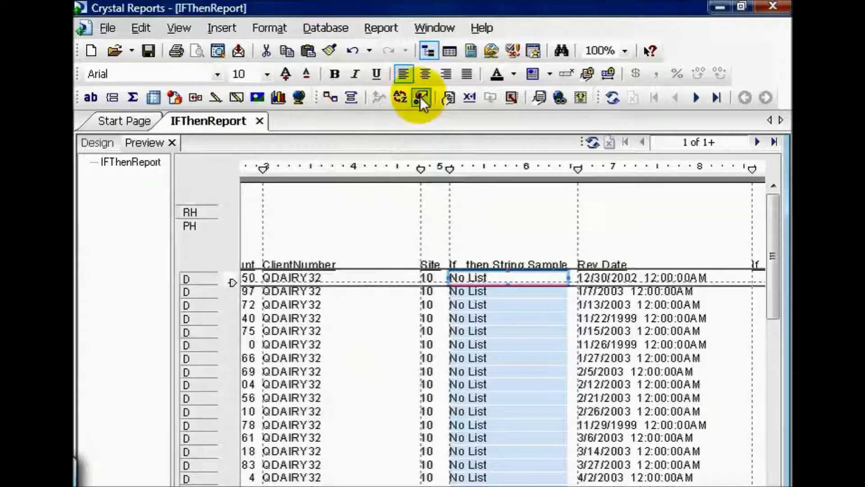
Sort the report records by Revenue_Transaction.ClientNumber in ascending order
click(398, 98)
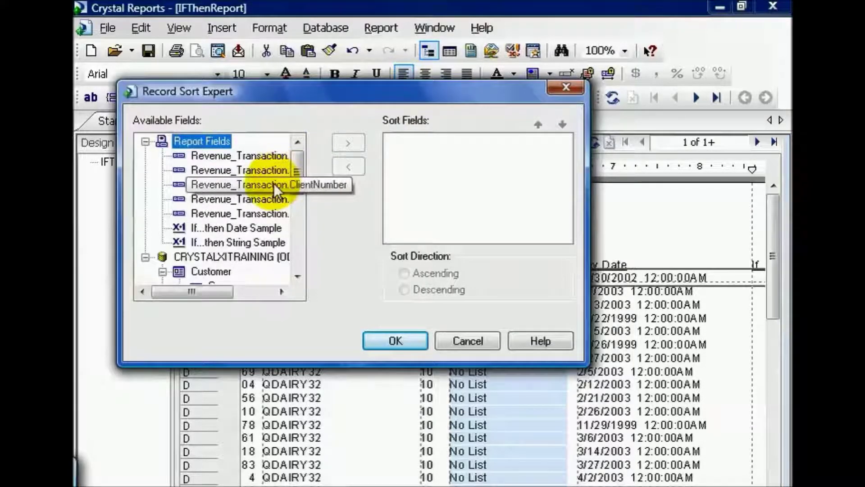
drag(274, 183, 505, 138)
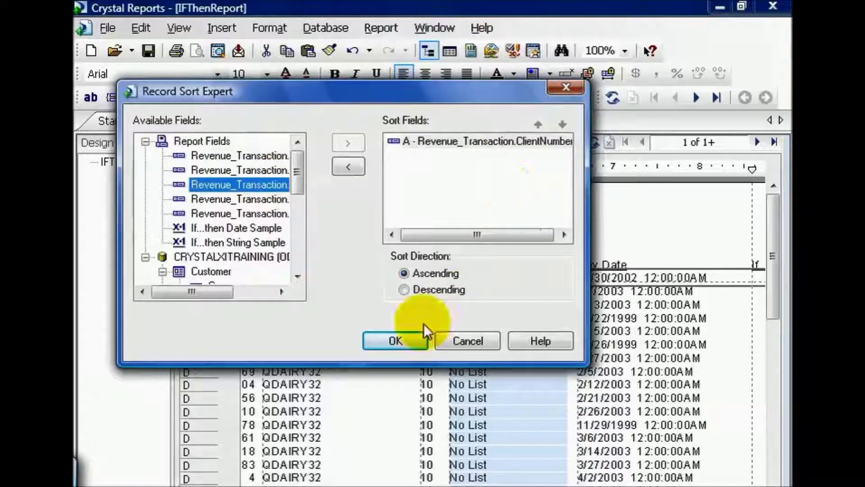
click(395, 341)
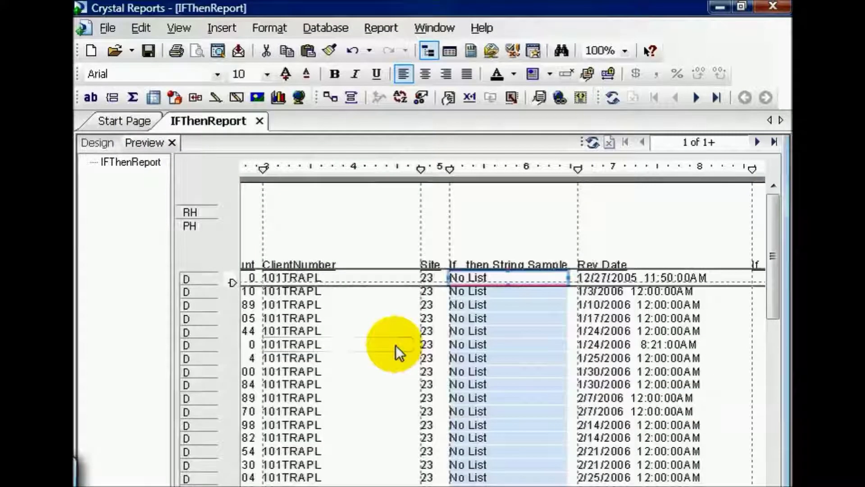
Page through the report preview to examine the String Sample results for client numbers starting with A
drag(771, 252, 770, 418)
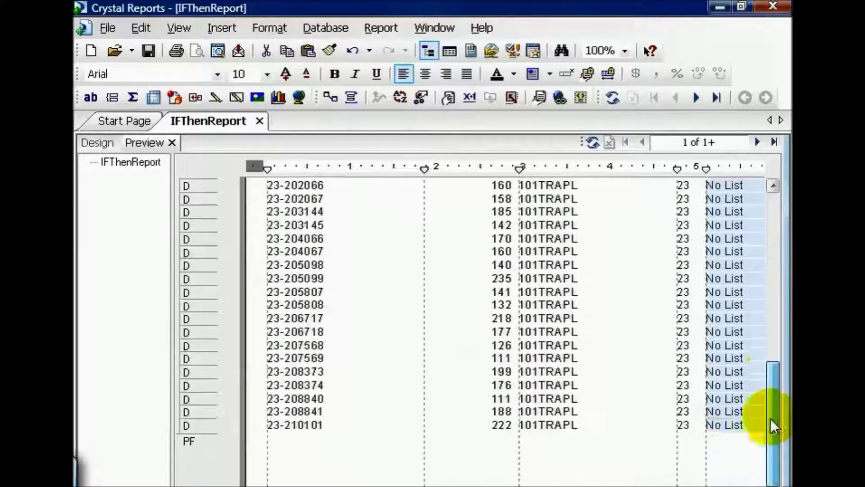
click(756, 143)
click(756, 142)
click(756, 142)
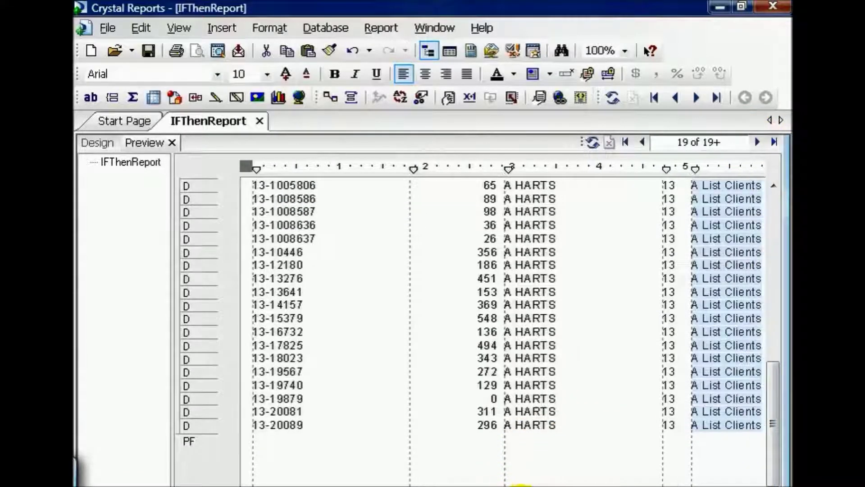
scroll(504, 323, right, 10)
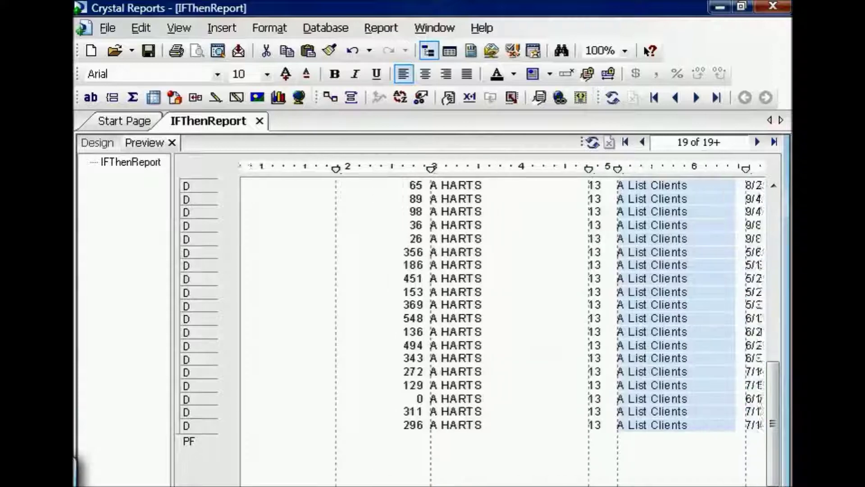
drag(770, 407, 773, 270)
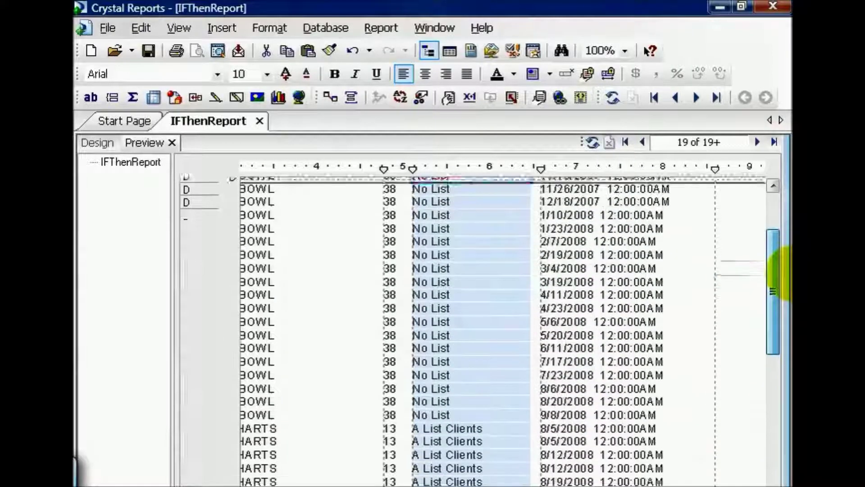
click(757, 143)
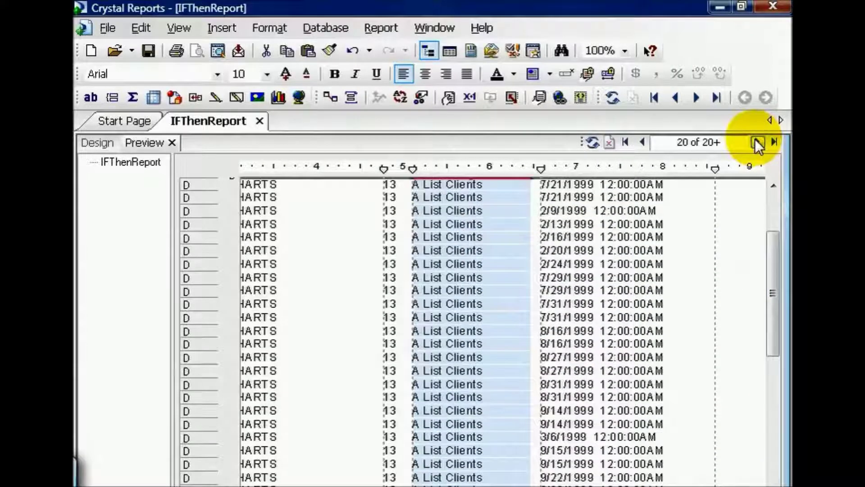
click(756, 143)
click(756, 142)
click(756, 143)
click(755, 142)
click(756, 142)
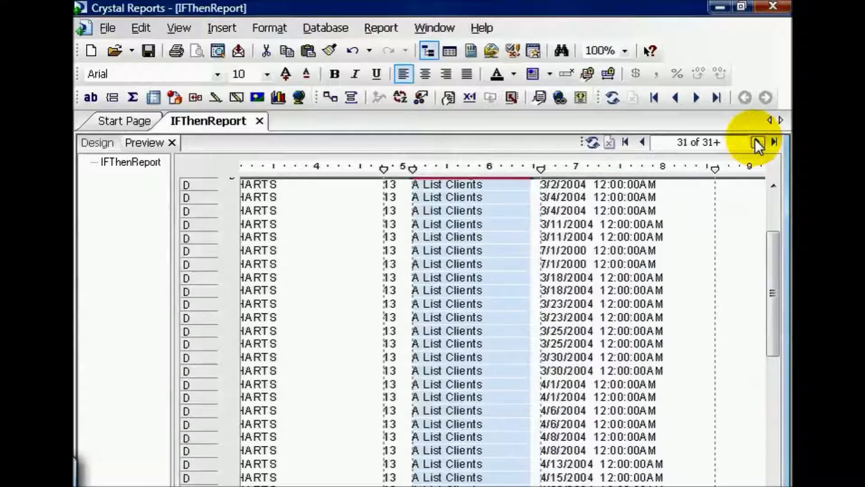
Reopen the If...then String Sample formula for editing and remove the 'A List Clients' result from the 'A' branch
click(179, 28)
click(215, 178)
click(256, 286)
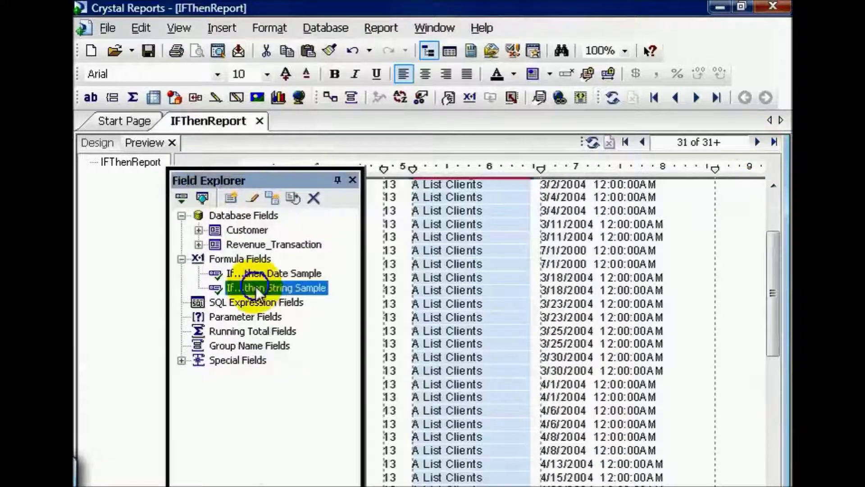
right_click(255, 285)
click(280, 299)
drag(756, 339, 657, 340)
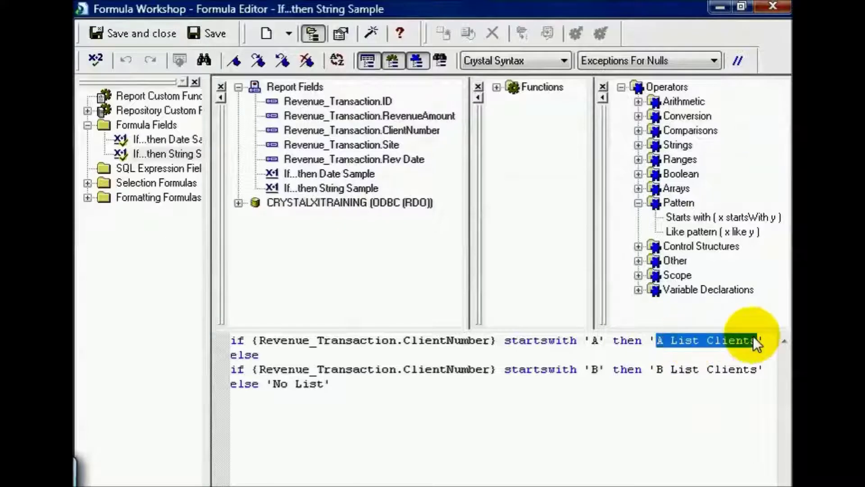
drag(763, 340, 650, 340)
key(Delete)
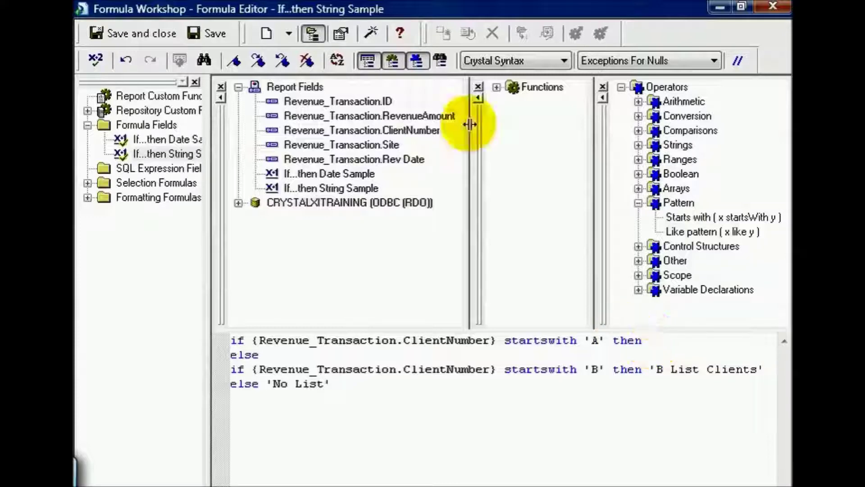
Set the 'A' branch result to the Revenue_Transaction.ClientNumber field joined with ' - ' and '10PercentComm'
double_click(409, 130)
text(+)
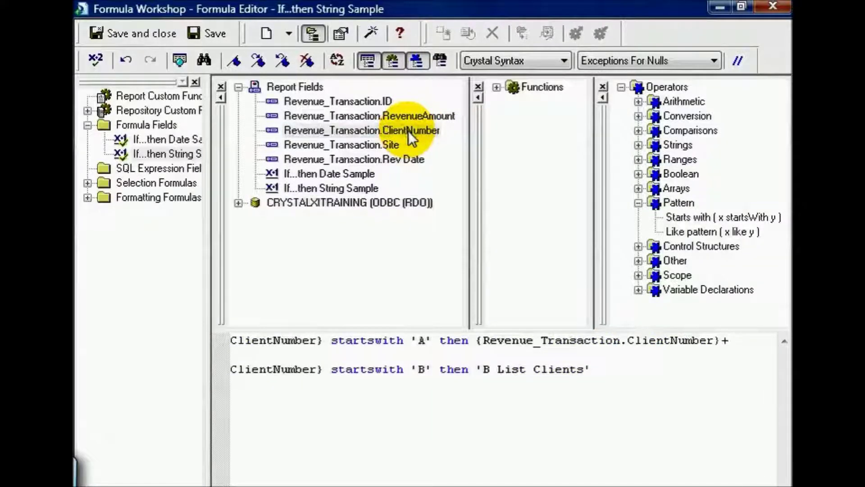
text('-')
key(BackSpace)
key(BackSpace)
text(- '+'10P)
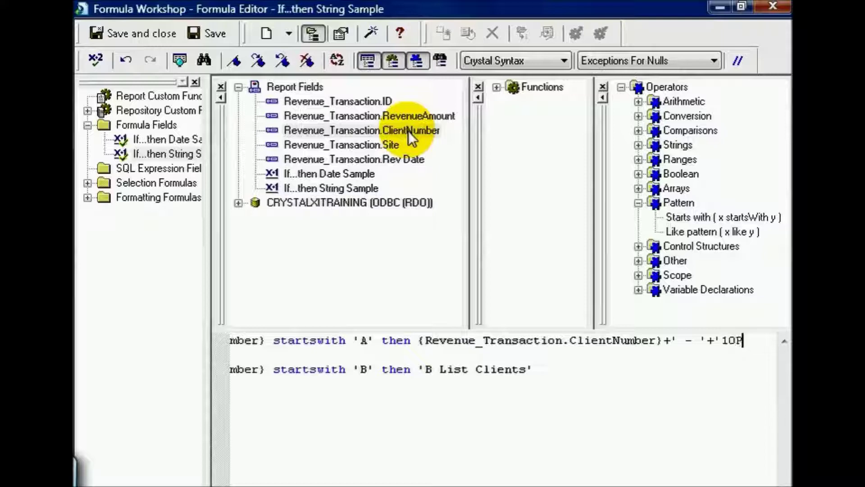
text(eccentComm)
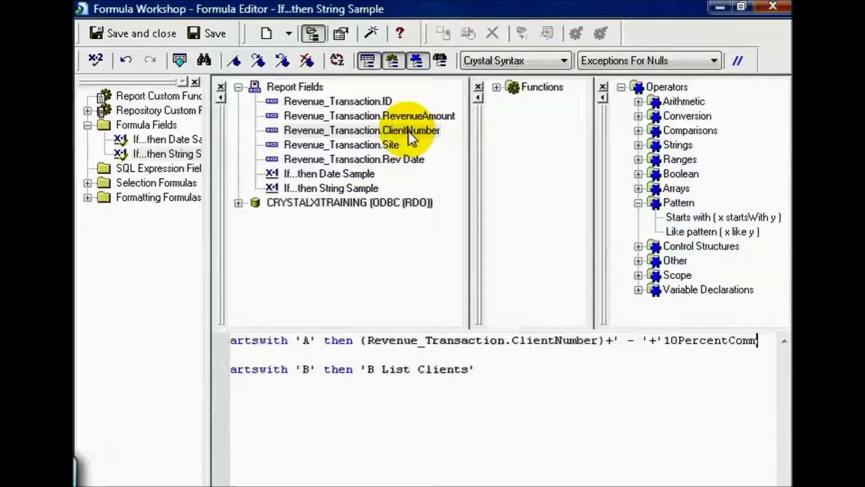
text(')
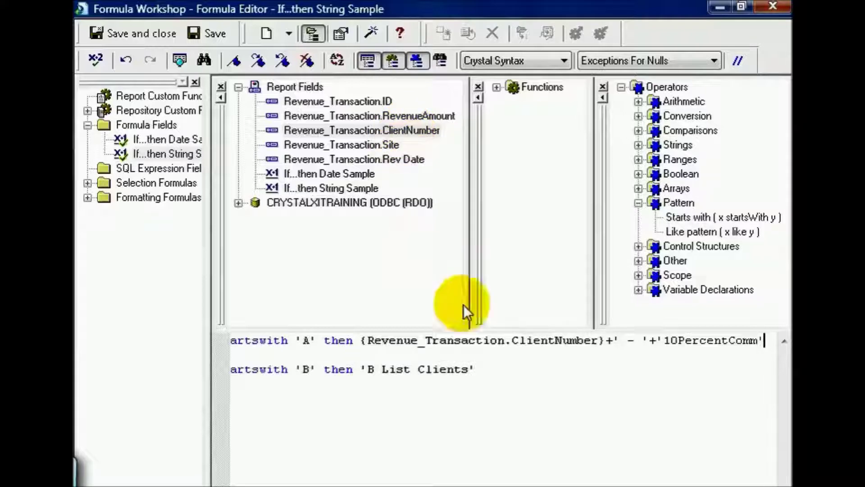
Replace the 'B' branch result with the Revenue_Transaction.ClientNumber field joined with ' - ' and '15PercentComm'
drag(489, 372, 360, 368)
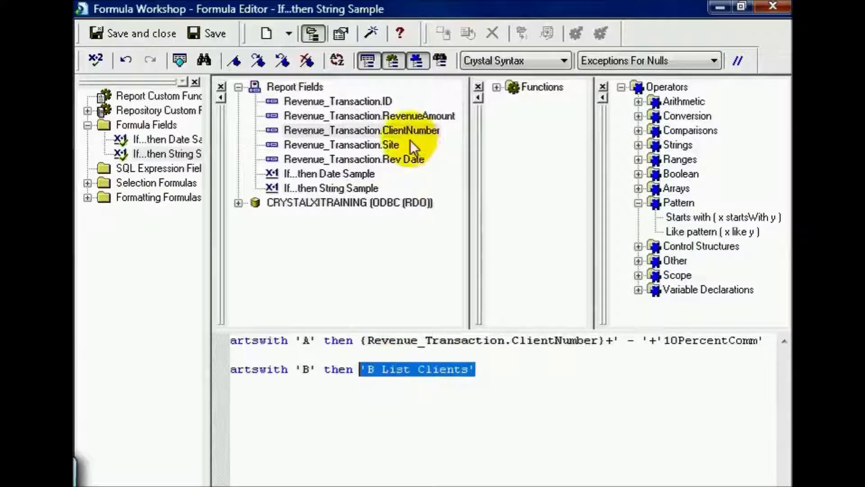
double_click(402, 131)
text(+)
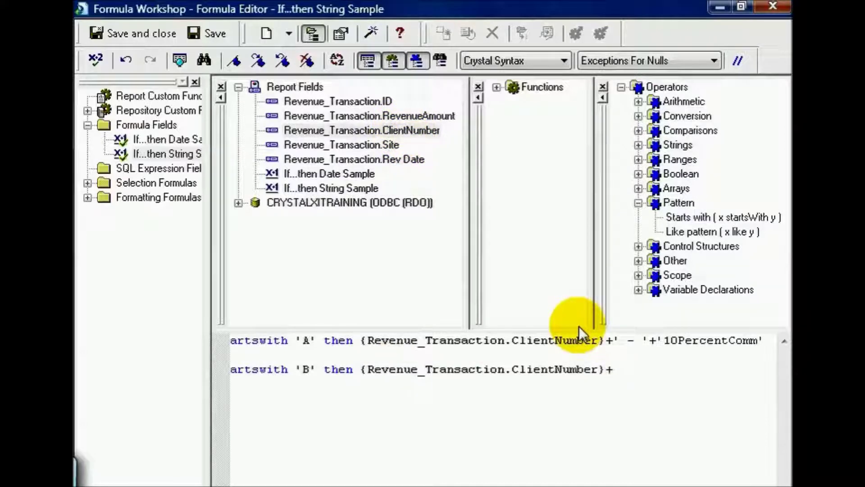
text(' - '+'15PercentComm)
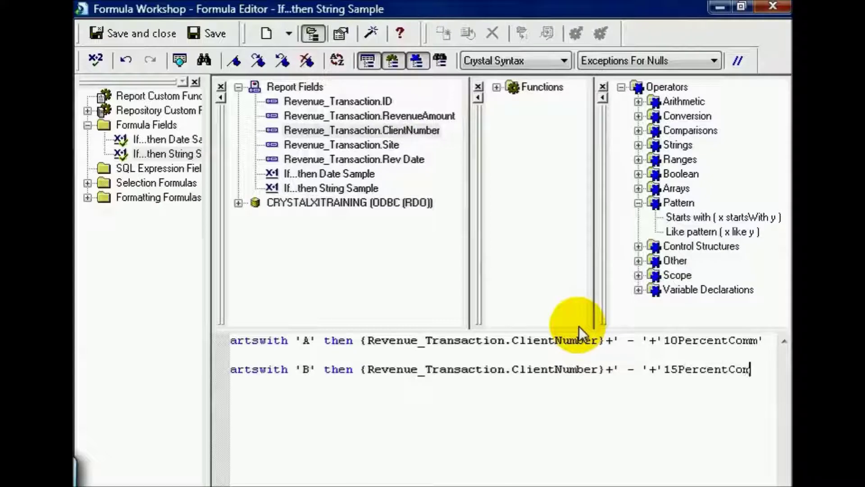
text(')
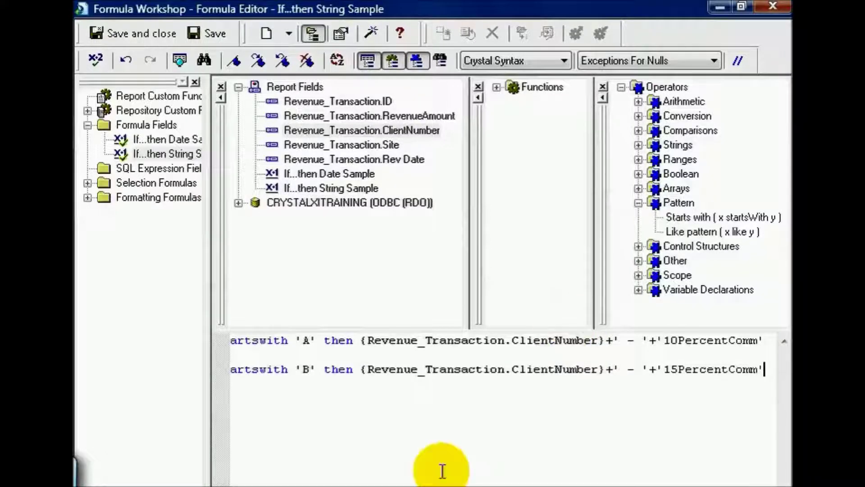
key(Return)
text(else 'No List')
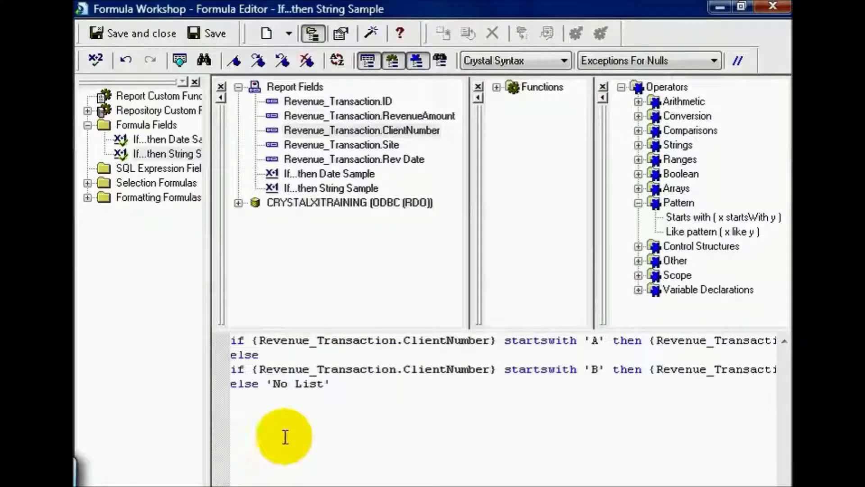
Replace the final else result 'No List' with the Revenue_Transaction.ClientNumber field joined with ' - ' and 'CheckCommission!'
drag(329, 384, 266, 385)
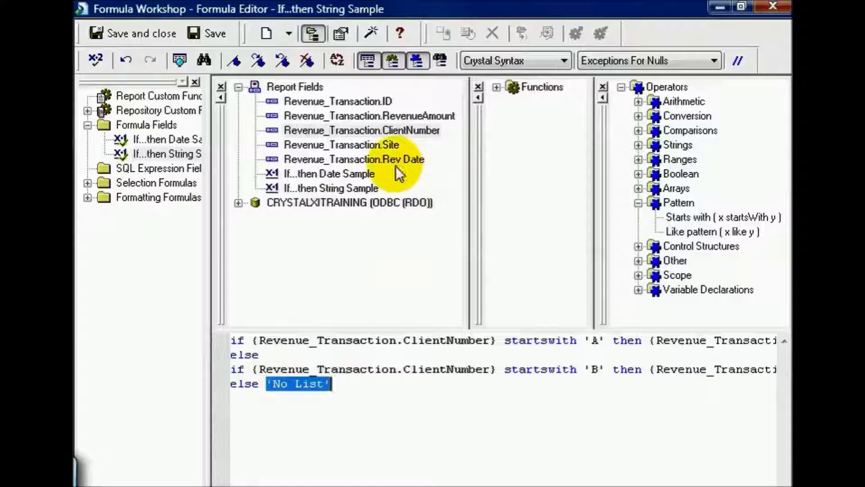
double_click(370, 131)
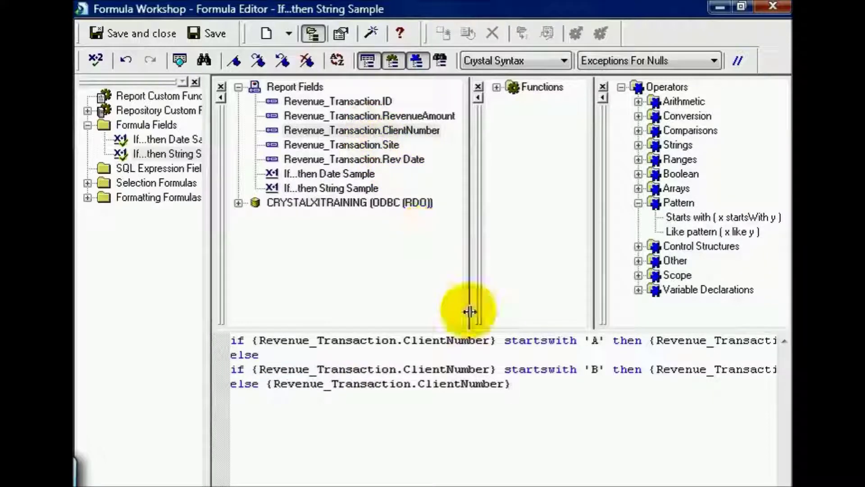
text(+')
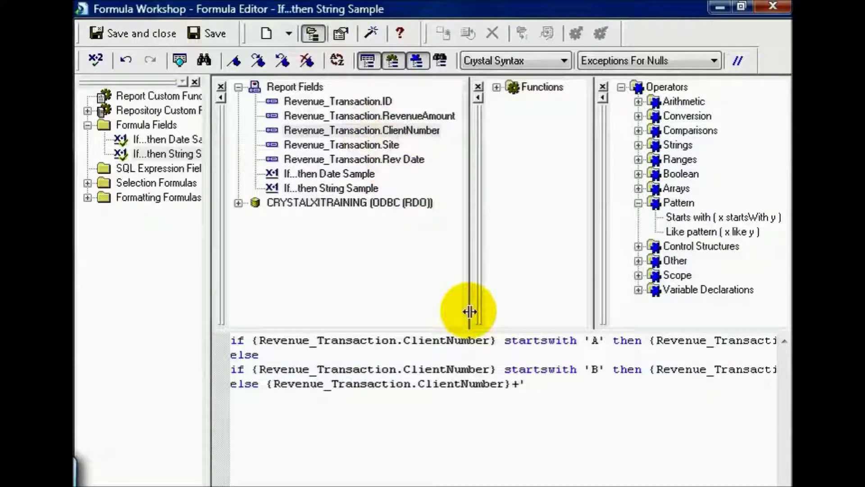
text( - '+)
text(CheckComm)
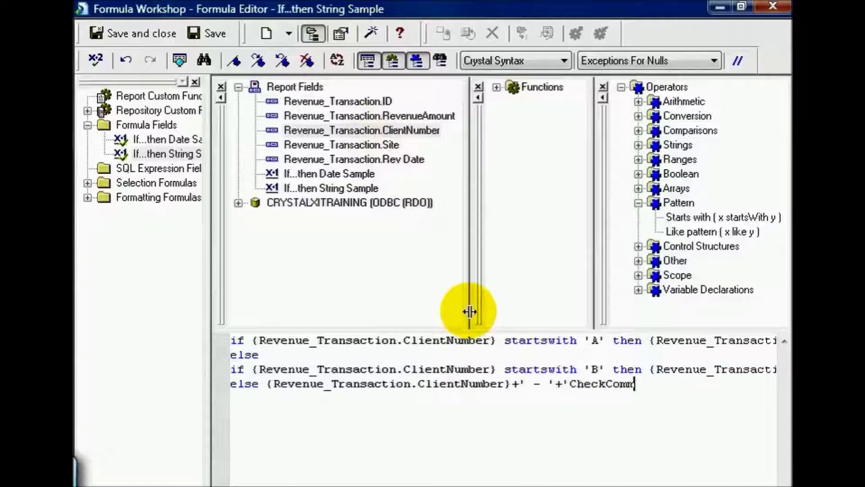
text(ission')
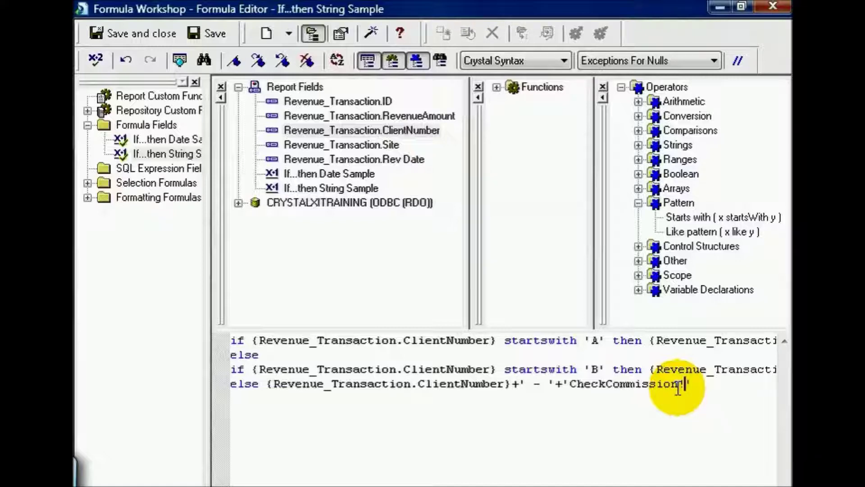
Check the formula for errors and save and close it, and page back through the report preview to view the new labels
click(96, 59)
key(Return)
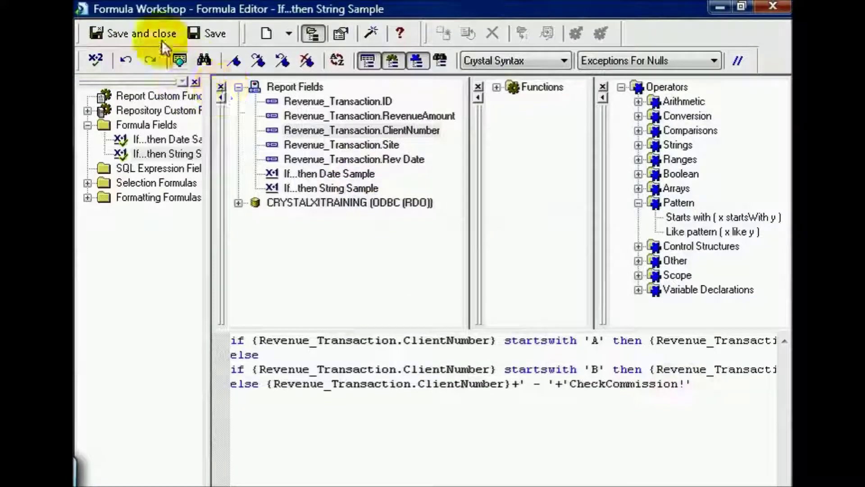
click(143, 29)
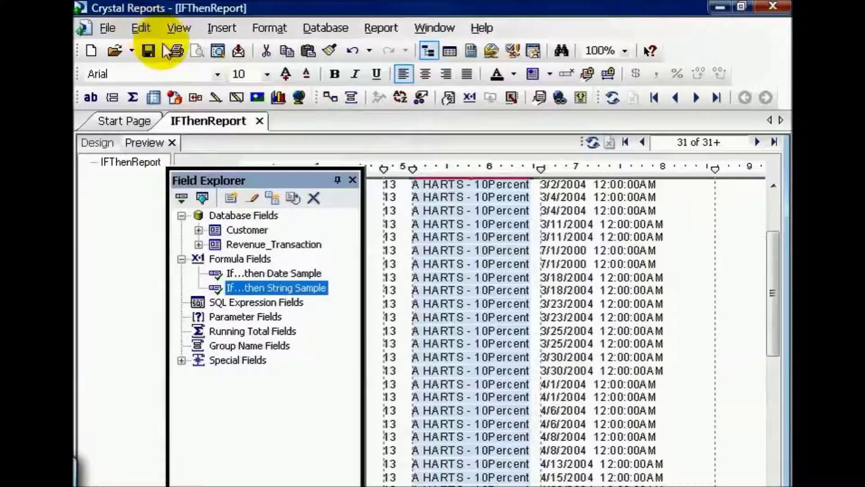
click(644, 142)
click(644, 142)
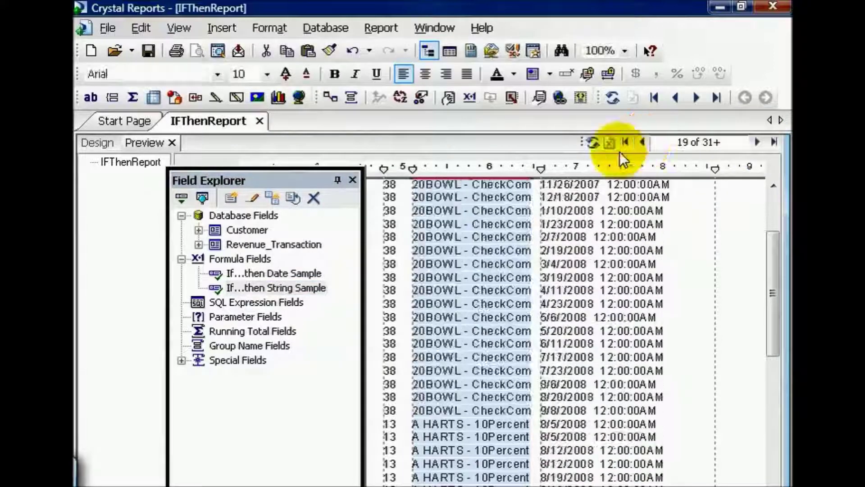